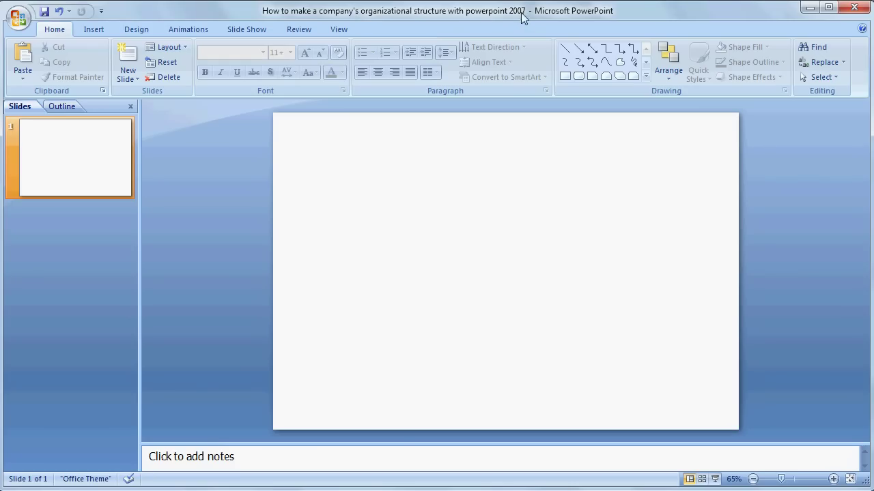
Step: Insert a Hierarchy SmartArt org chart with six empty boxes across three levels
left_click(94, 30)
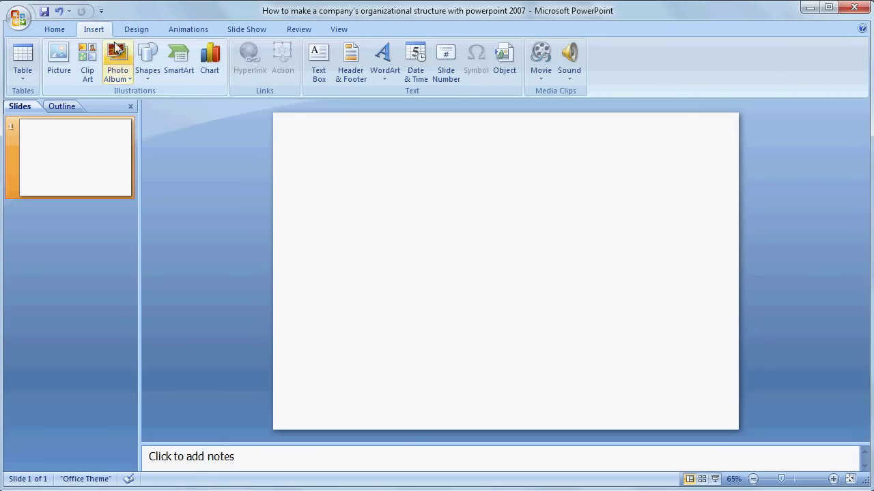
left_click(184, 65)
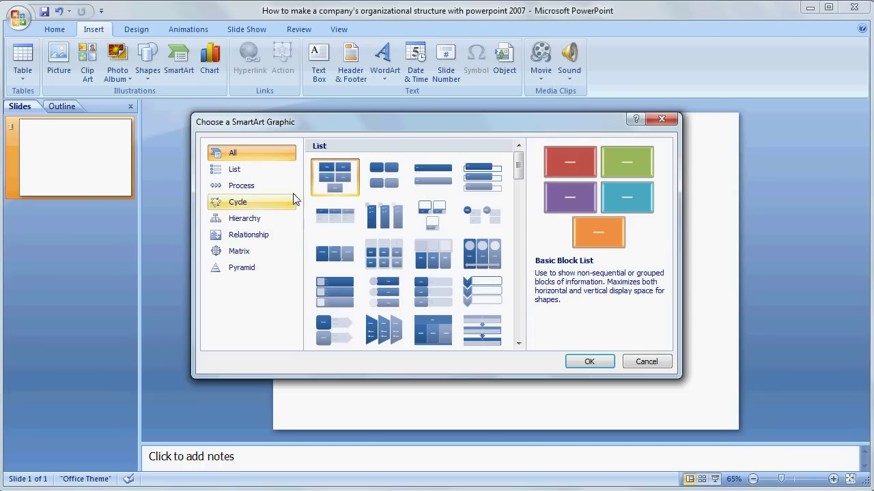
left_click(258, 219)
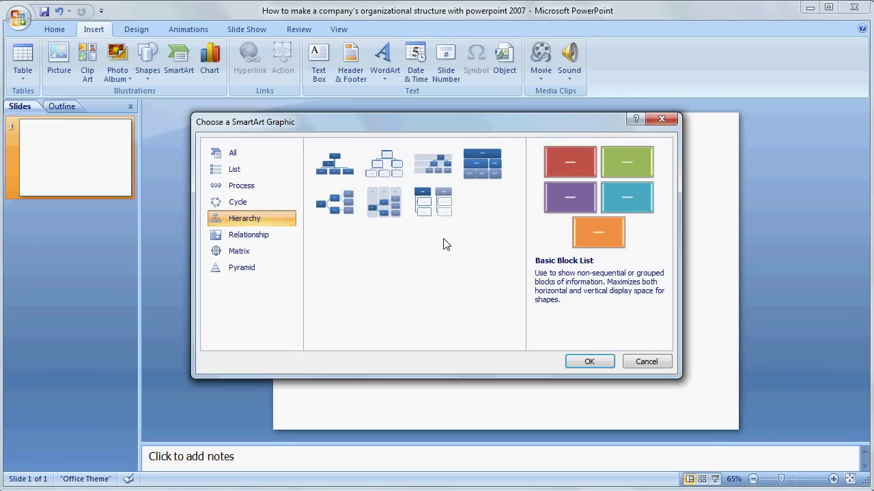
left_click(388, 164)
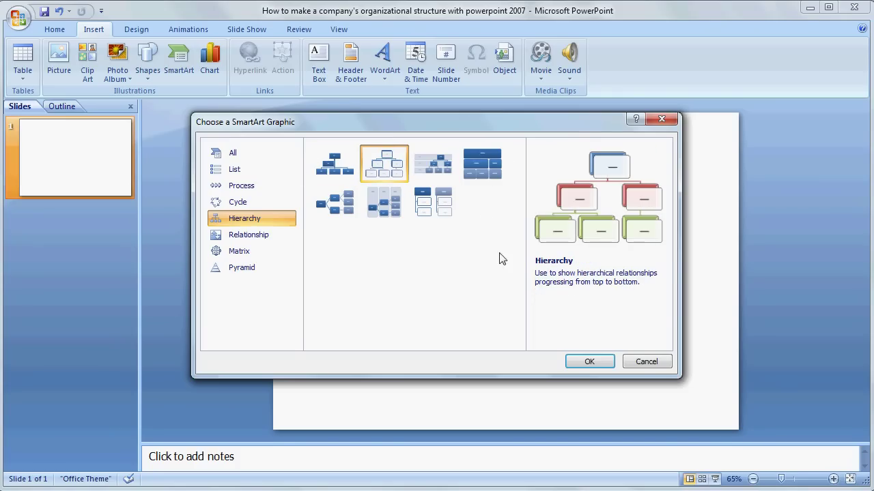
left_click(604, 364)
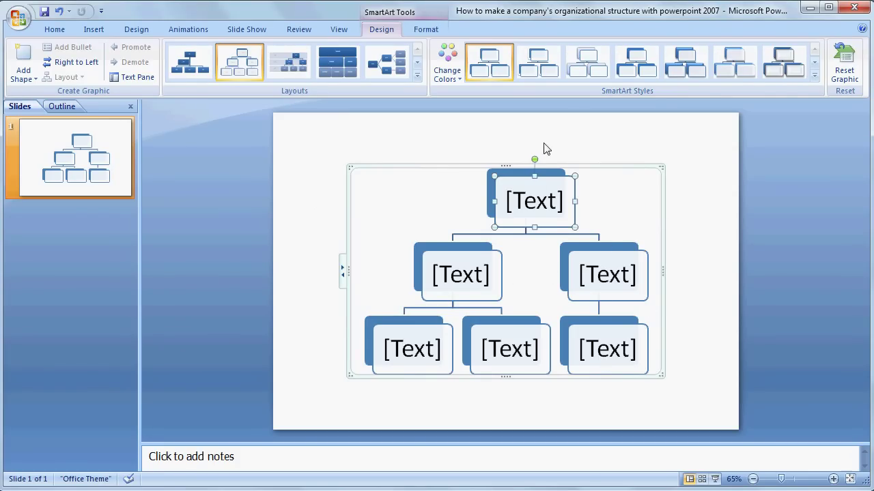
Step: Add two new boxes above the chart's top box
left_click(36, 80)
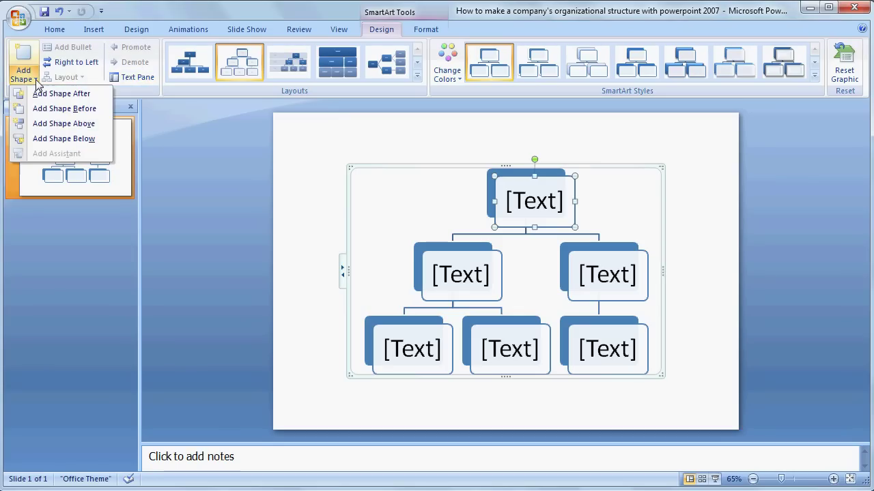
left_click(57, 124)
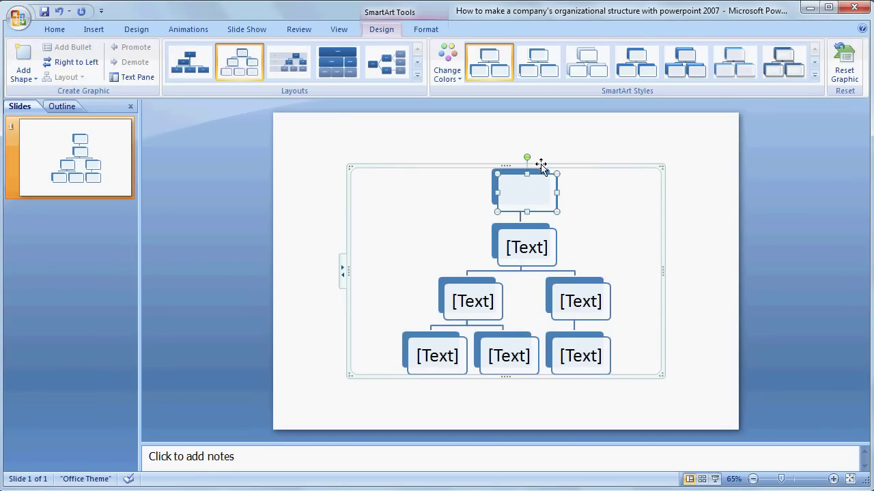
left_click(34, 81)
left_click(55, 124)
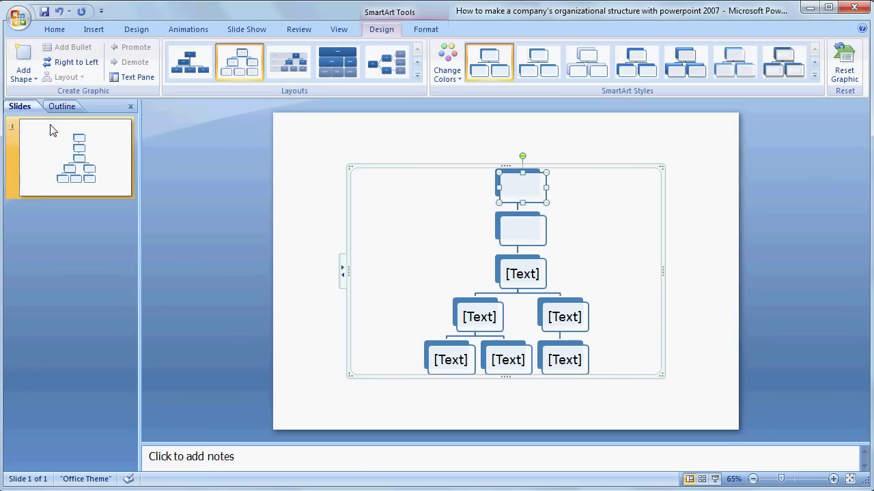
Step: Enlarge the SmartArt chart frame to fill the slide
left_click(620, 229)
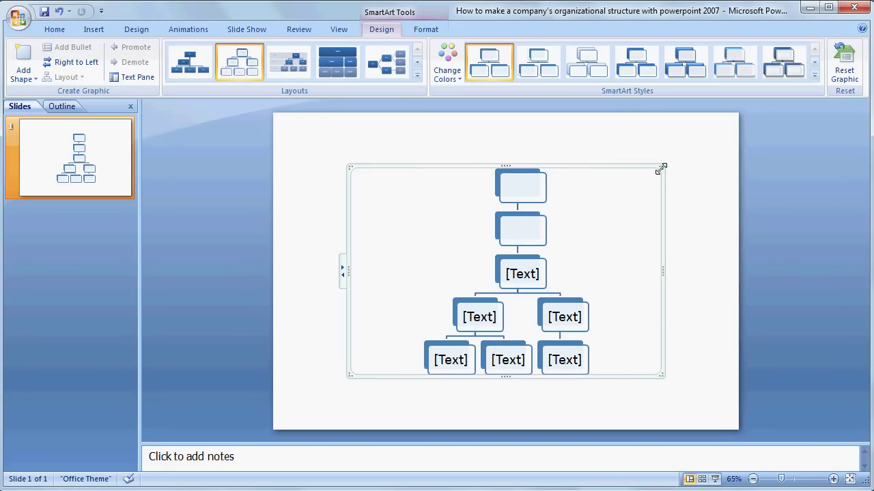
mouse_move(660, 168)
left_mouse_down()
mouse_move(755, 112)
mouse_move(655, 129)
mouse_move(663, 134)
mouse_move(676, 121)
left_mouse_up()
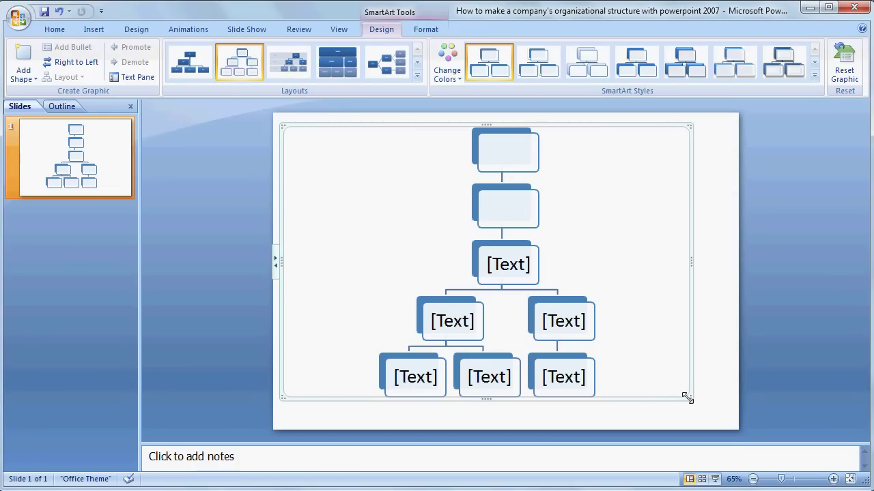
left_click_drag(686, 398, 727, 412)
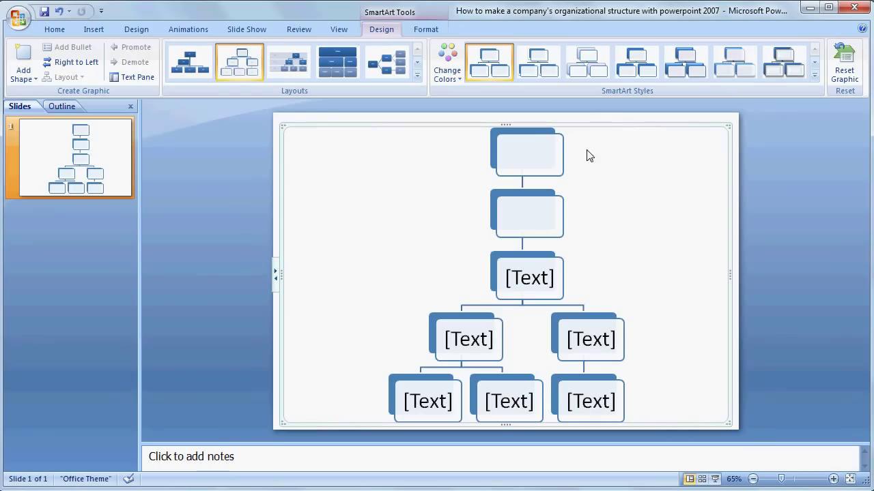
left_click(535, 148)
Step: Label the top three boxes COMMISSIONER, PRESIDENT DIRECTOR and DIRECTOR
type("COMMISSIONER")
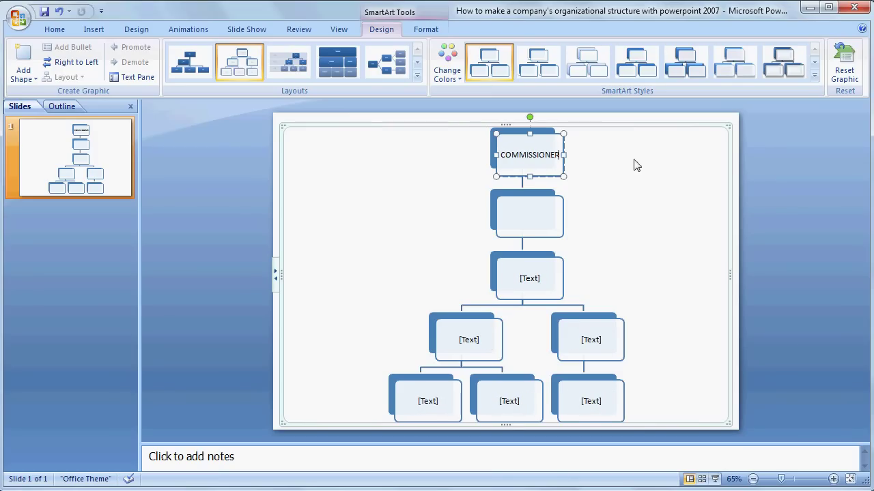
left_click(544, 217)
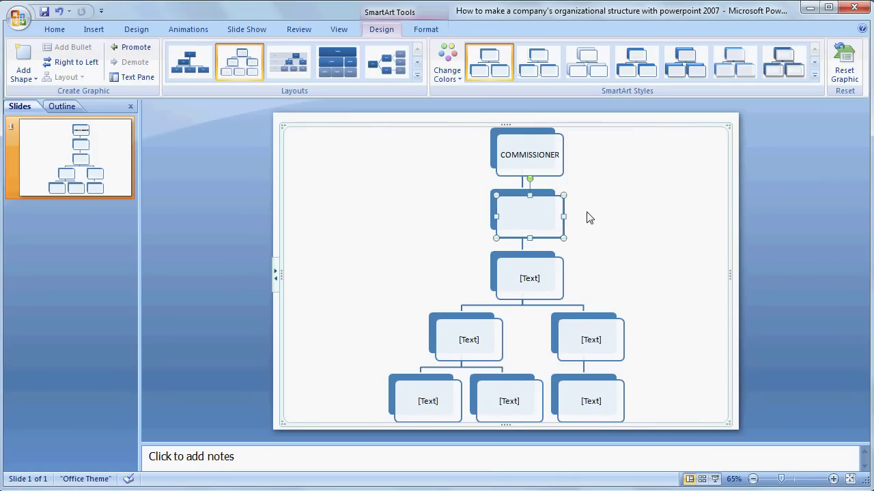
type("PRESIDENT DIRECTOR")
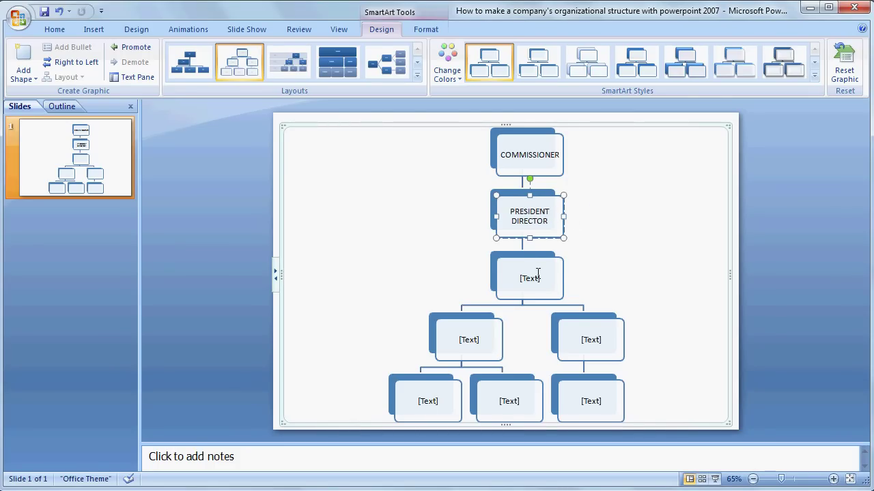
left_click(538, 273)
type("CTOR")
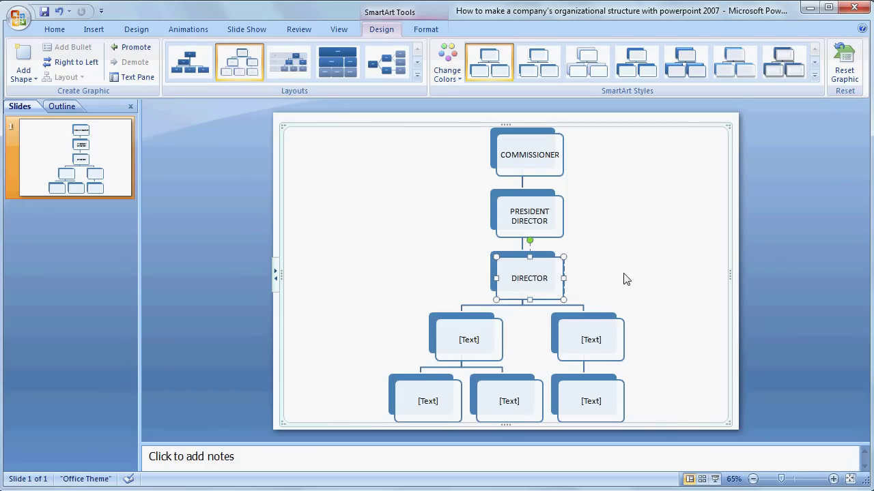
Step: Label the manager-level boxes MANAGER A and MANAGER B
left_click(482, 342)
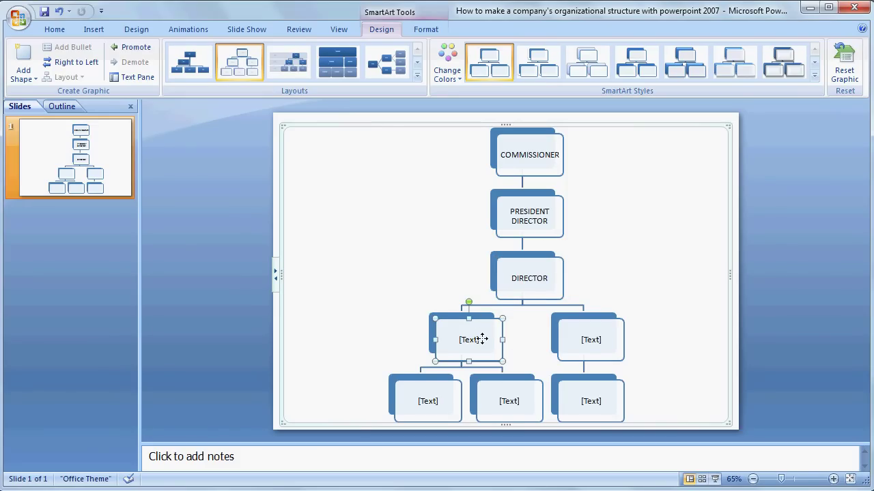
type("MANAGER A")
left_click(590, 334)
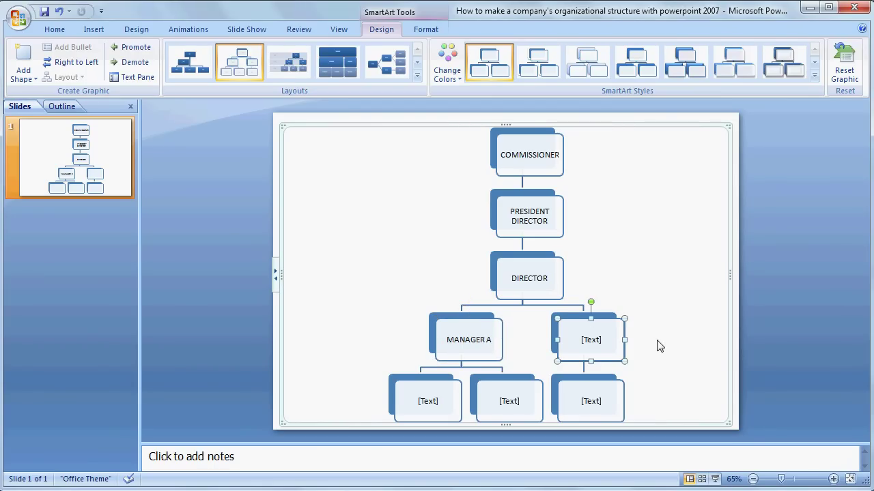
type("MANAGER B")
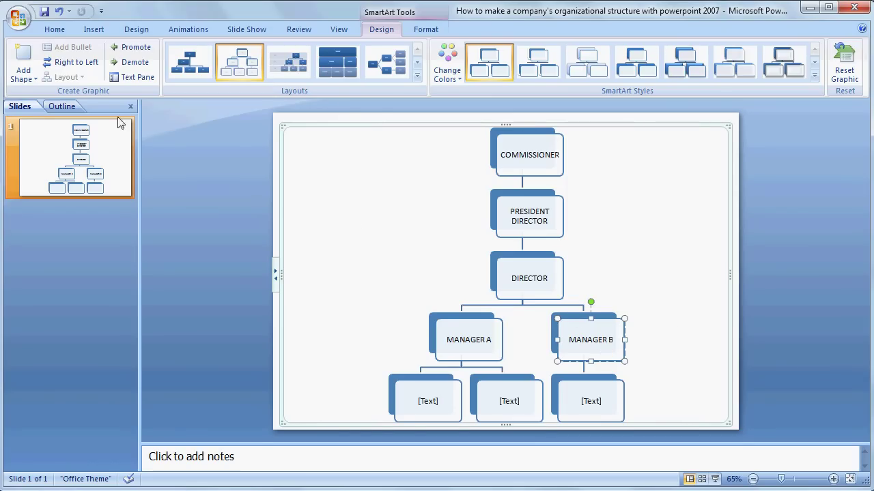
left_click(27, 75)
Step: Add MANAGER C and MANAGER D boxes after MANAGER B
left_click(49, 94)
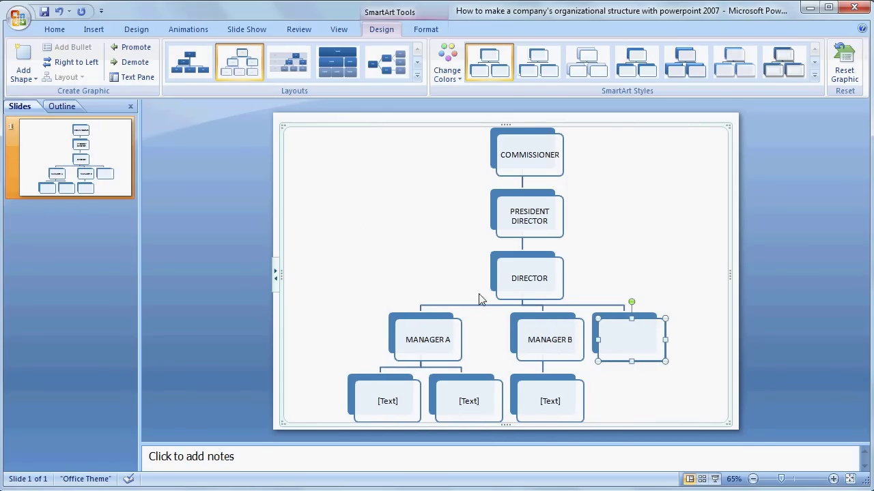
type("MANAGER C")
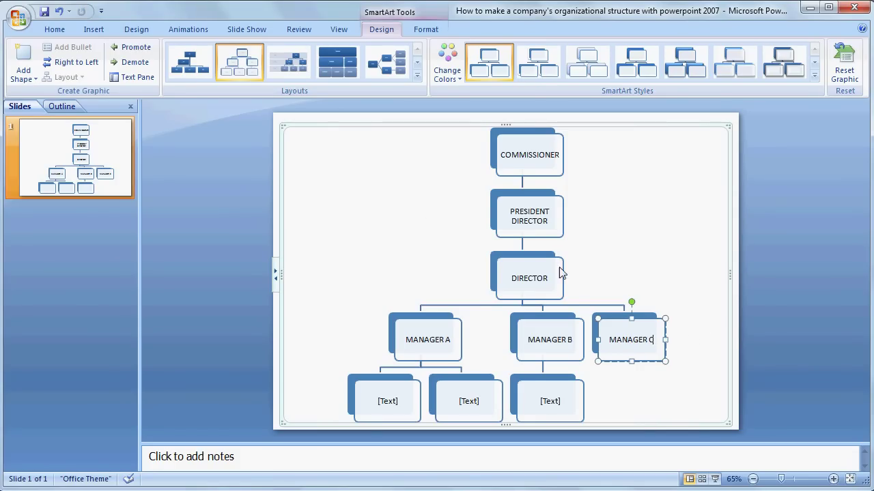
left_click(25, 78)
left_click(46, 92)
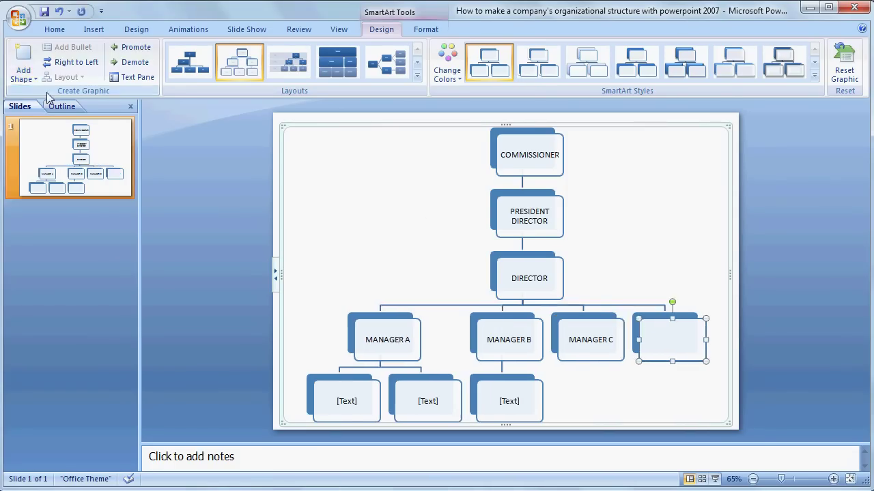
type("MANAGER D")
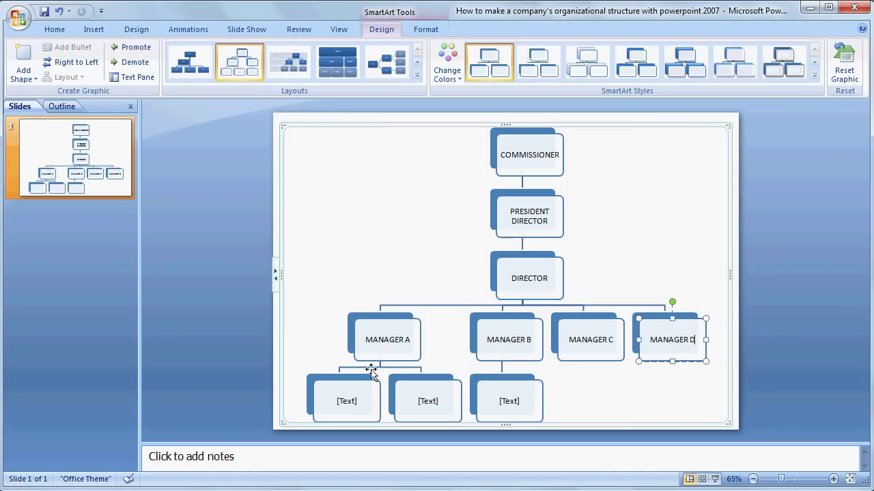
Step: Name the first box under MANAGER A DIVISION A1
left_click(362, 402)
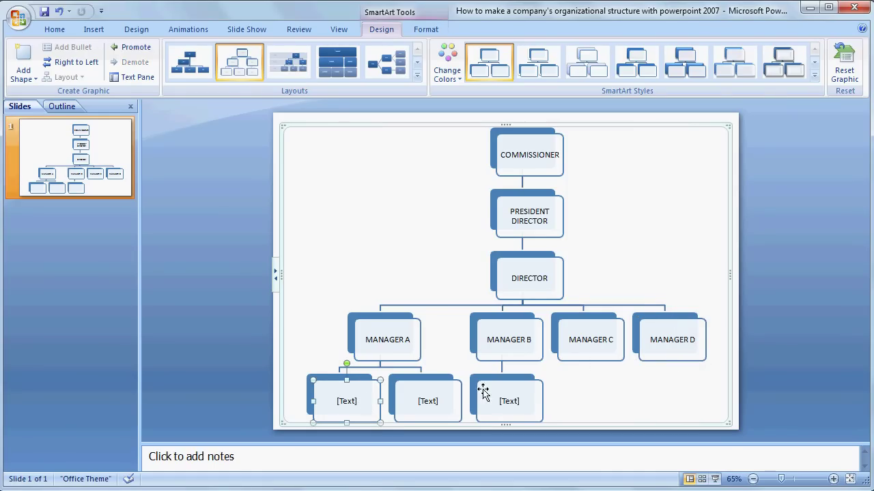
type("D")
type("IVISION A1")
left_click(445, 407)
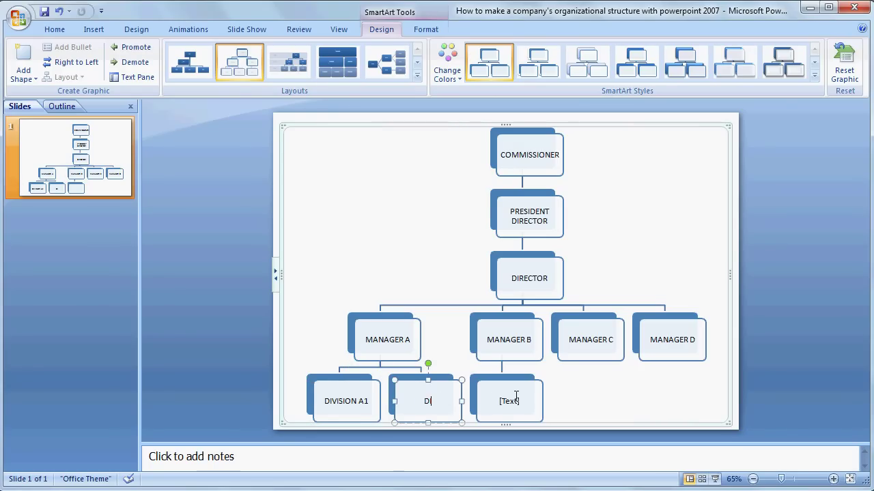
Step: Label DIVISION A2, add DIVISION A3, and label DIVISION B1 under MANAGER B
type("VISION A2")
left_click(25, 75)
left_click(46, 95)
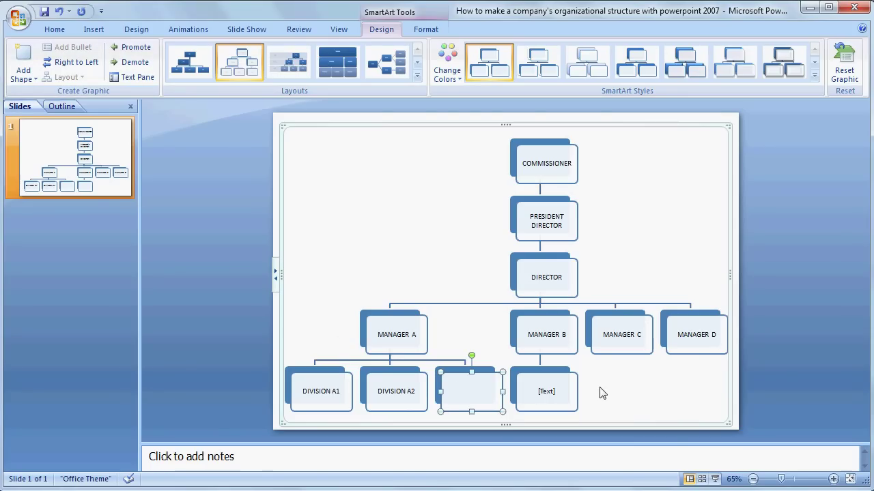
type("DIVISION A3")
left_click(561, 341)
left_click(557, 395)
type("DIVIS")
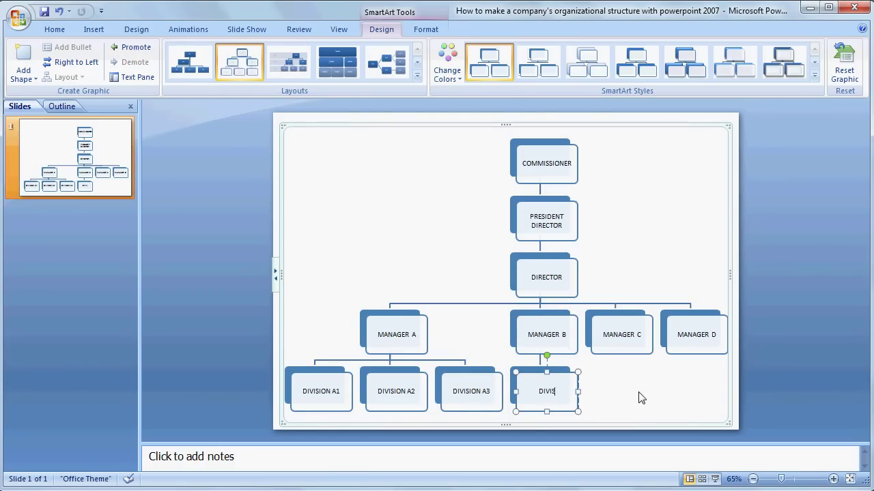
type("ION")
type(" B1")
Step: Add DIVISION C1 below MANAGER C and DIVISION D1 below MANAGER D
left_click(642, 336)
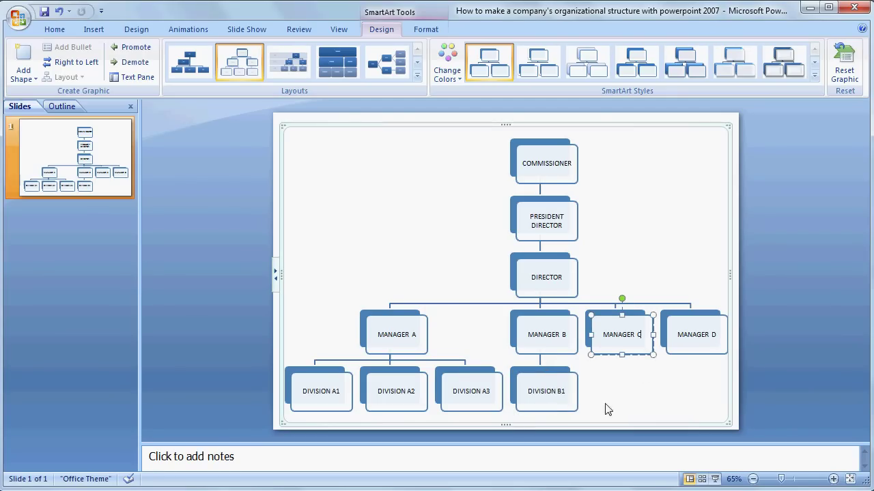
left_click(34, 79)
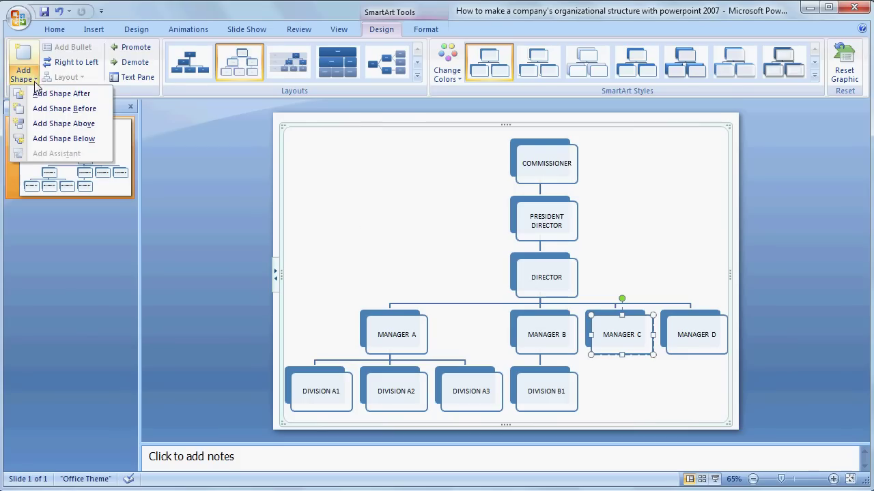
left_click(64, 139)
type("DIVIS")
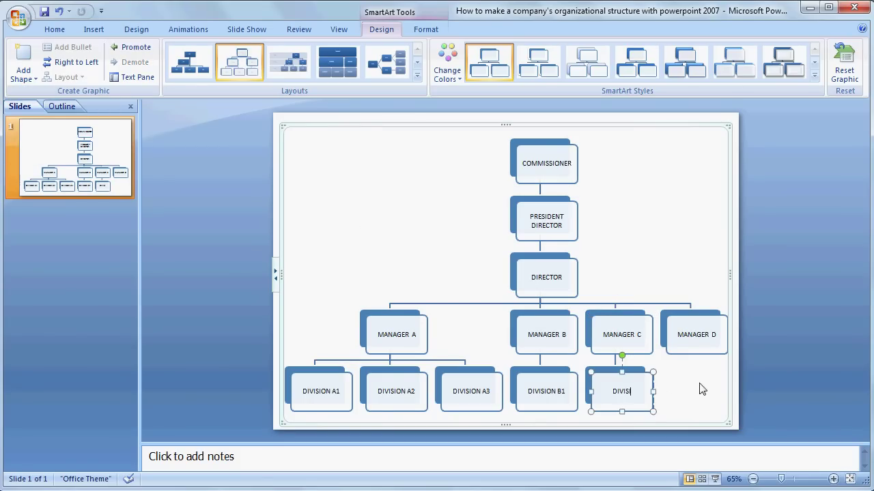
type("ION C")
type("1")
left_click(720, 340)
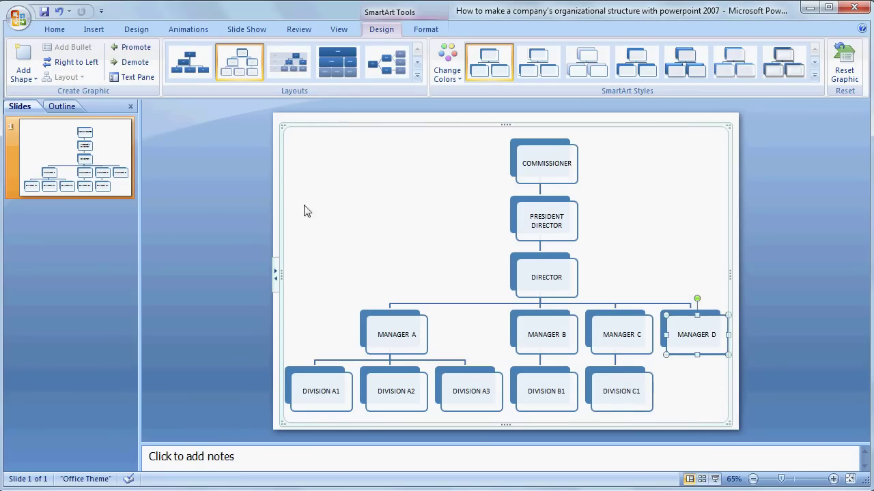
left_click(34, 79)
left_click(63, 139)
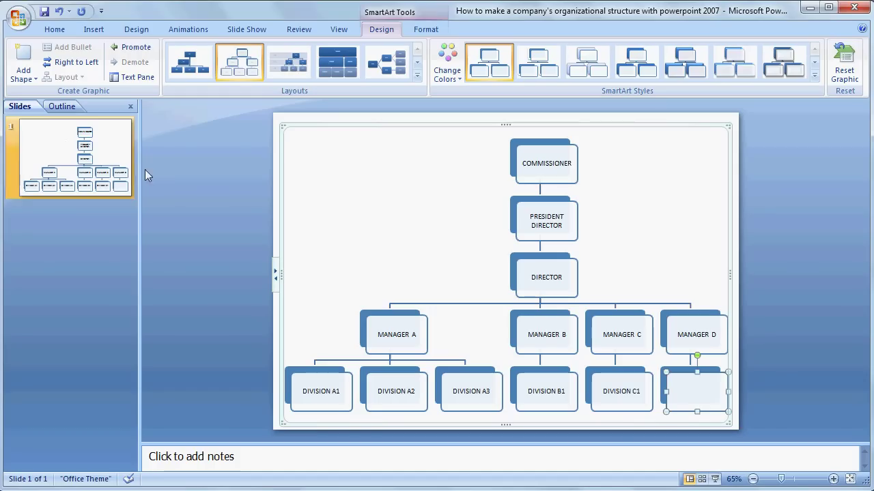
type("DIVISION D1")
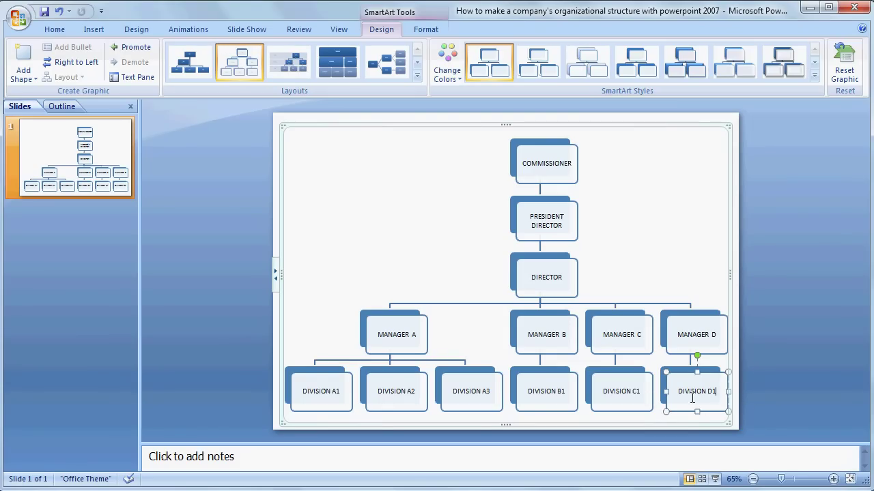
Step: Add DIVISION D2 and DIVISION D3 boxes beside DIVISION D1
left_click(30, 78)
left_click(61, 94)
type("DIVISION D2")
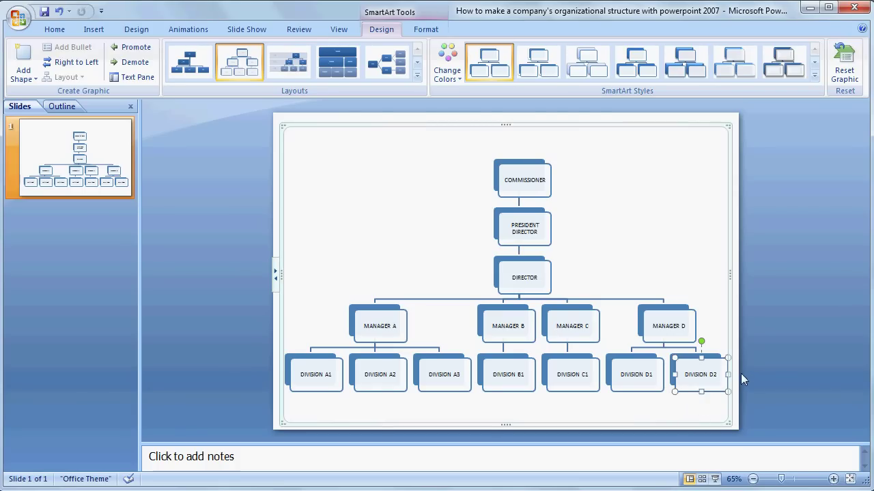
left_click(32, 79)
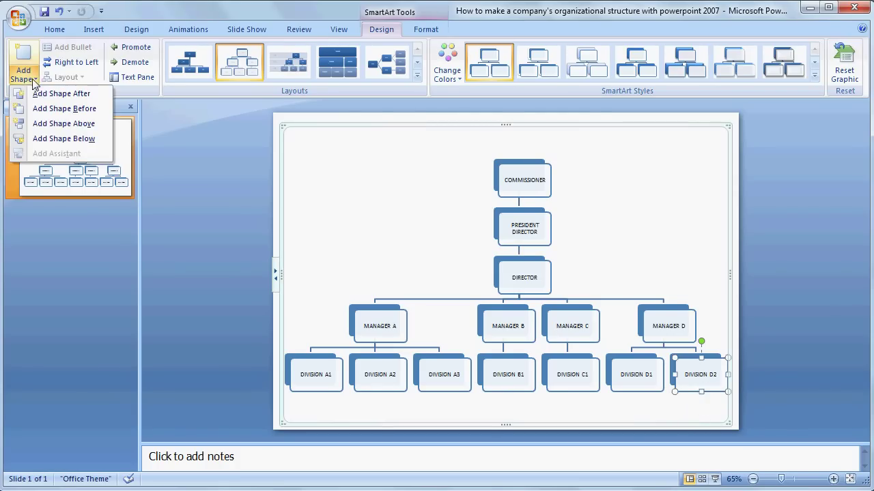
left_click(48, 94)
type("DIVISION D")
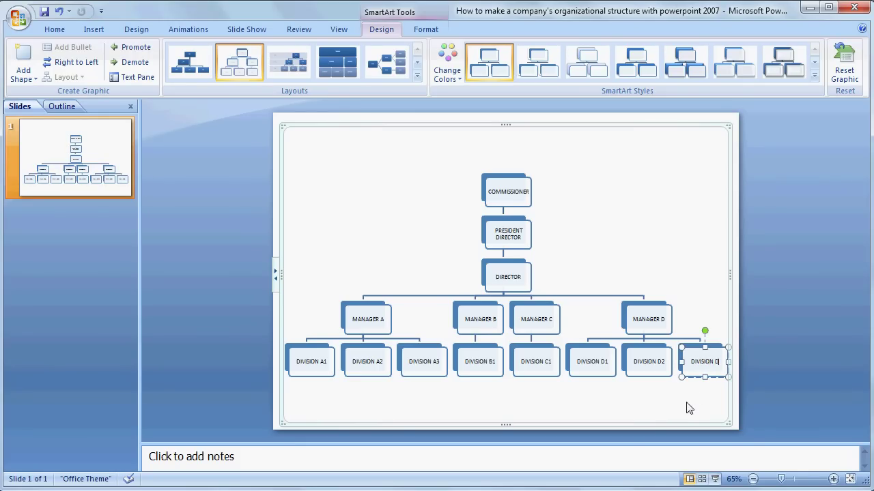
type("3")
left_click(672, 263)
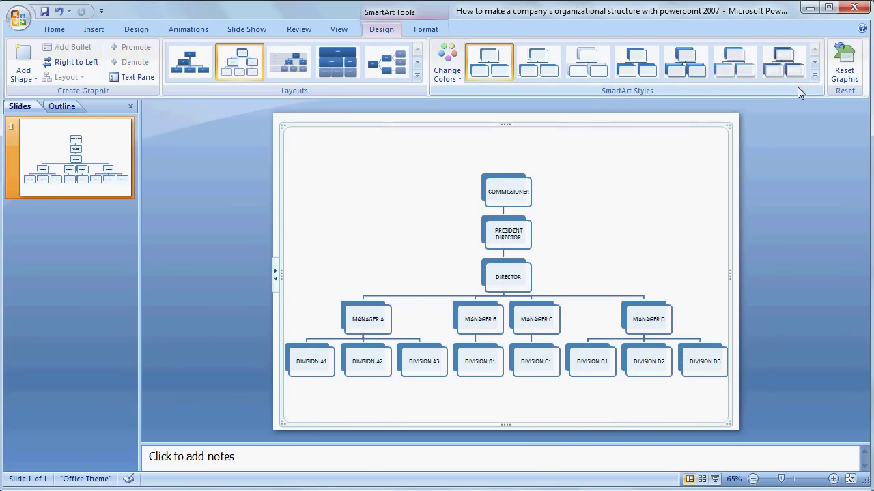
Step: Switch to the third hierarchy layout and apply the fifth Best Match SmartArt style
left_click(814, 75)
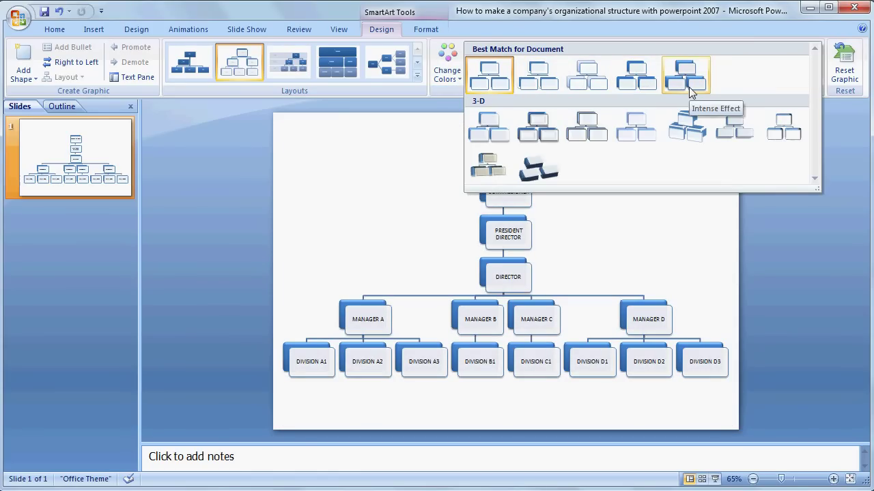
left_click(358, 167)
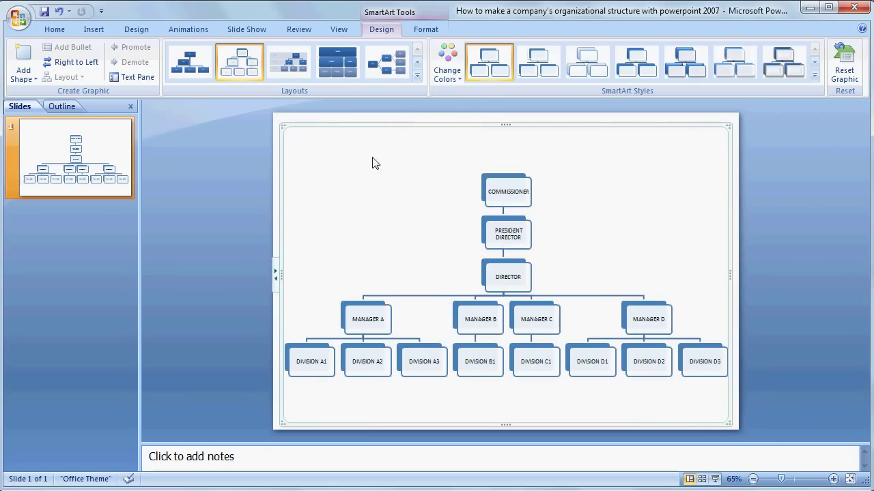
left_click(296, 60)
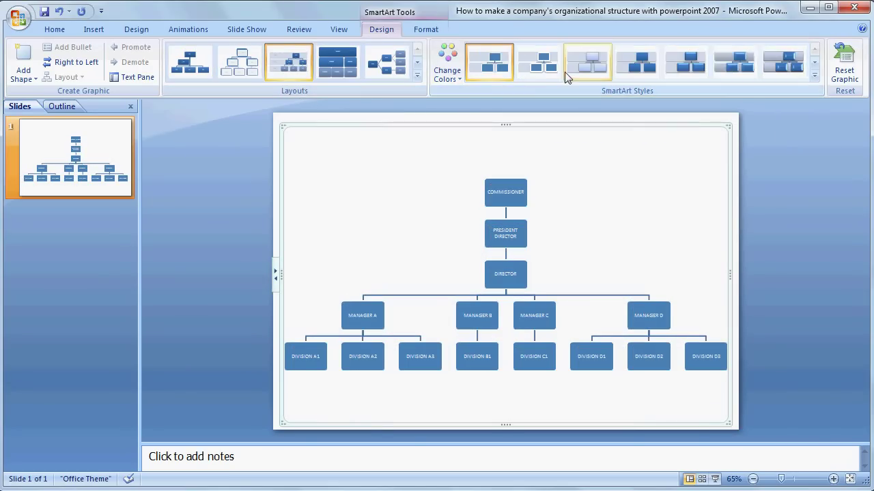
left_click(813, 77)
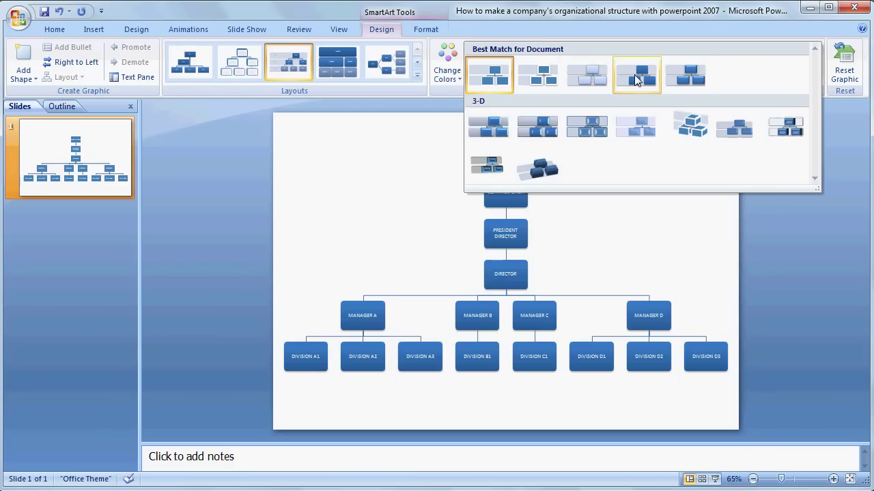
left_click(695, 84)
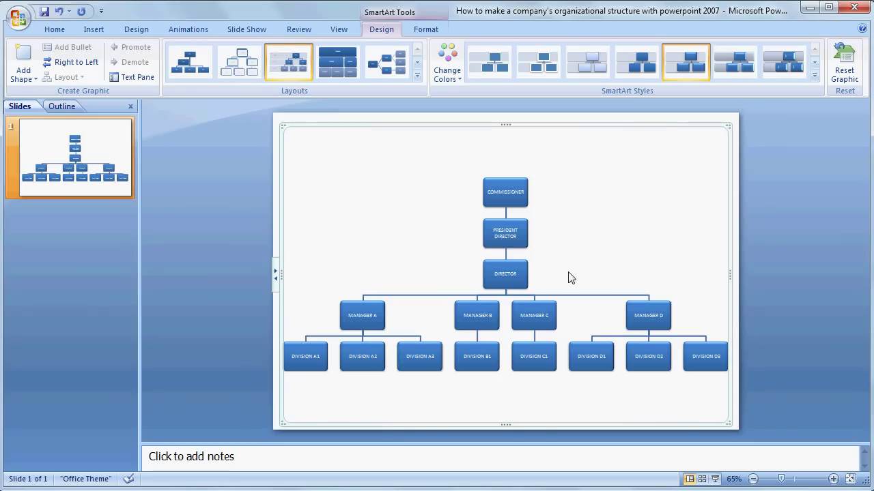
left_click(514, 197)
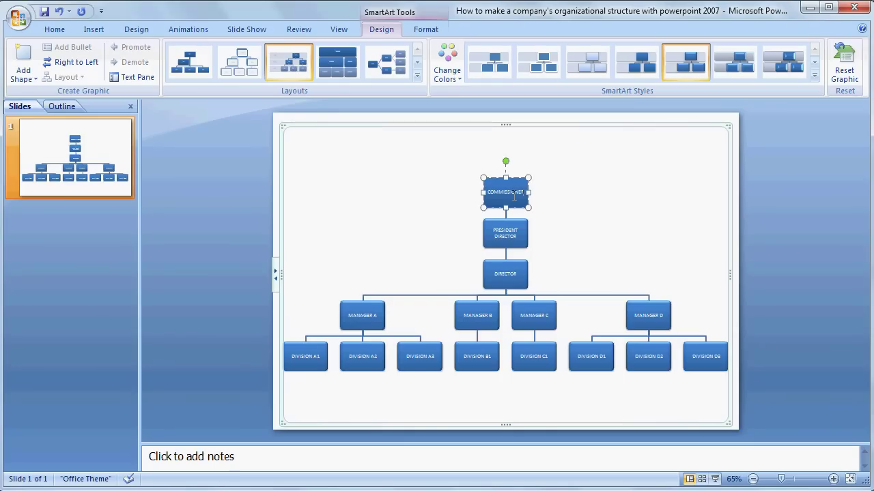
Step: Select all fifteen chart boxes, from COMMISSIONER down to DIVISION D3
left_click(513, 231)
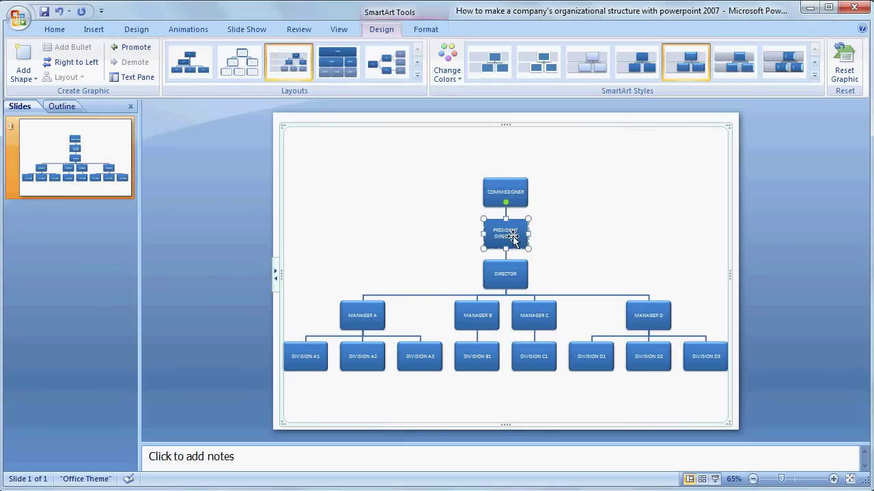
left_click(509, 195)
left_click(514, 240, "ctrl")
left_click(509, 276, "ctrl")
left_click(365, 317, "ctrl")
left_click(487, 313, "ctrl")
left_click(539, 316, "ctrl")
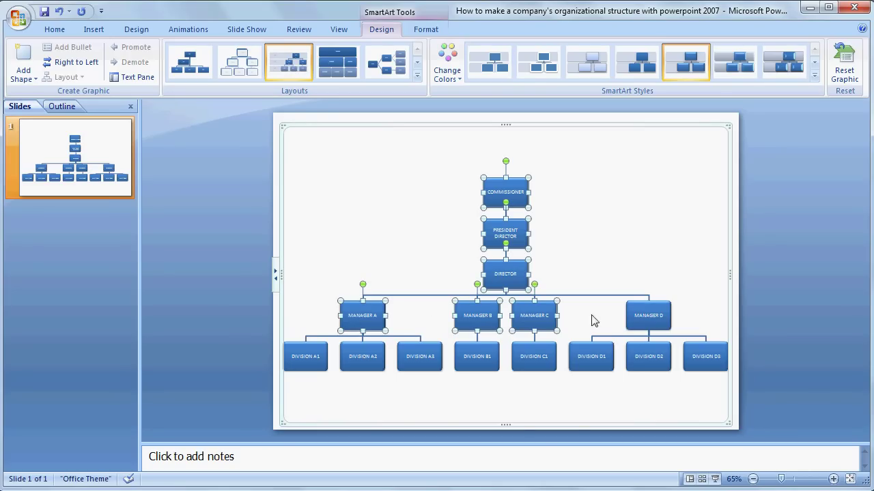
left_click(636, 313, "ctrl")
left_click(309, 355, "ctrl")
left_click(361, 359, "ctrl")
left_click(424, 361, "ctrl")
left_click(478, 359, "ctrl")
left_click(546, 360, "ctrl")
left_click(581, 361, "ctrl")
left_click(647, 359, "ctrl")
left_click(702, 358, "ctrl")
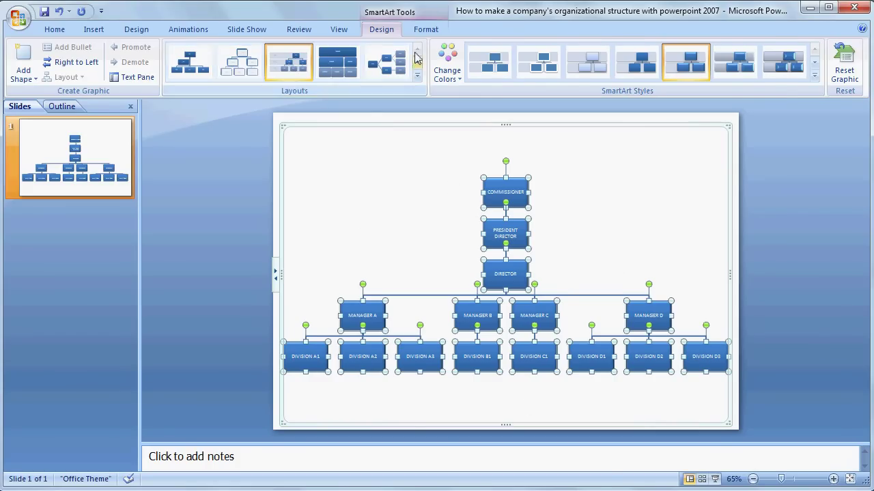
Step: Change the selected boxes to the Wave banner shape, after trying oval and octagon
left_click(424, 29)
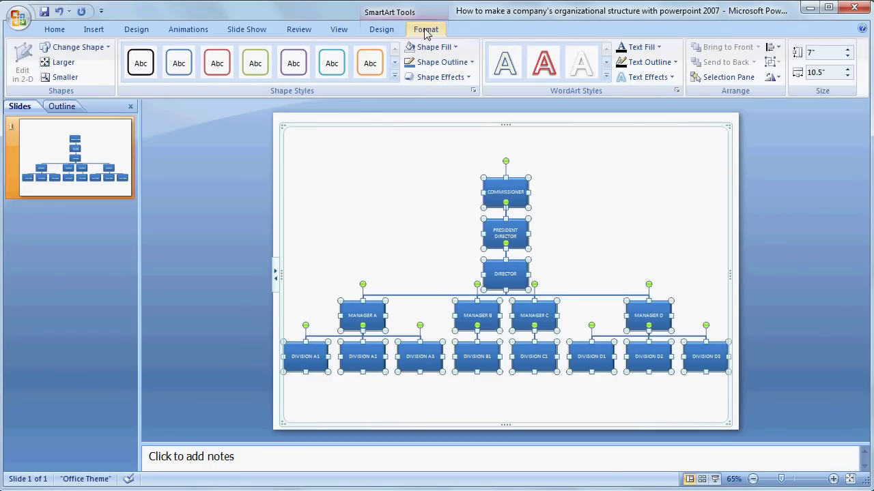
left_click(106, 48)
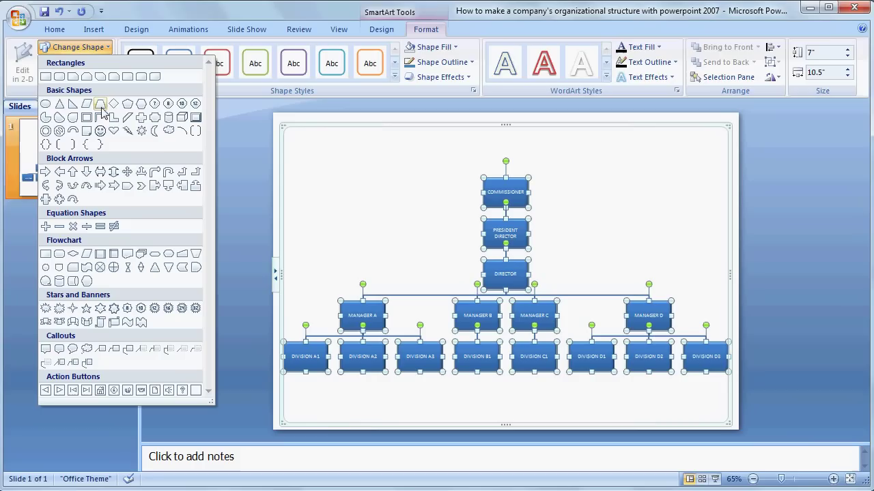
left_click(45, 104)
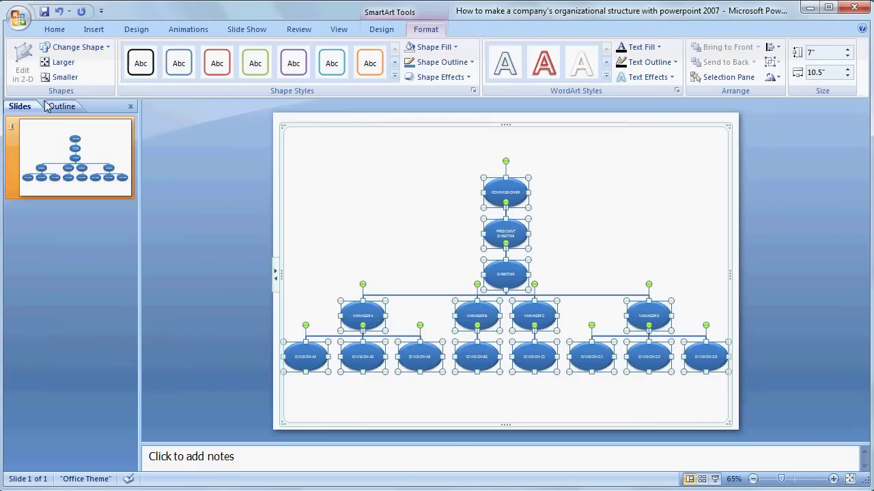
left_click(106, 48)
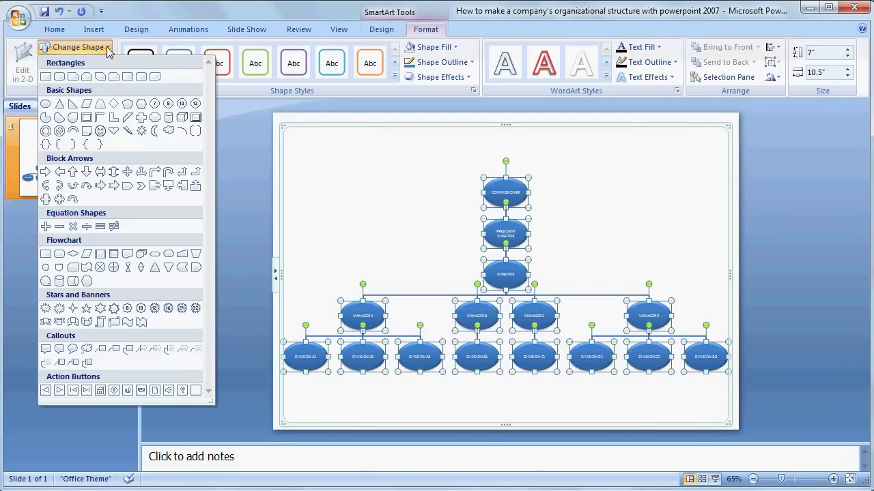
left_click(149, 103)
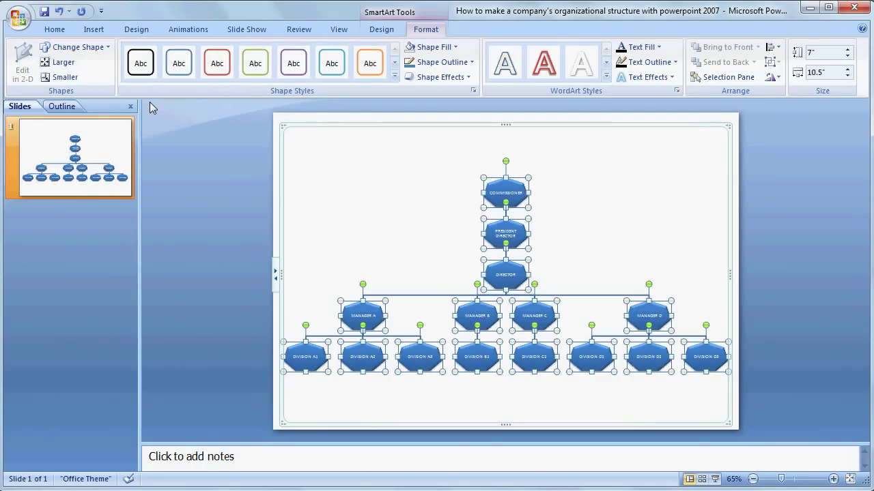
left_click(106, 47)
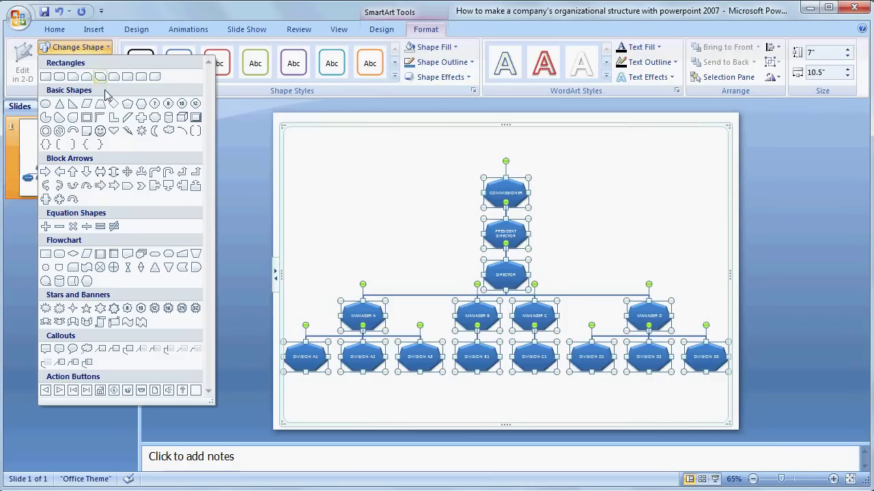
left_click(140, 322)
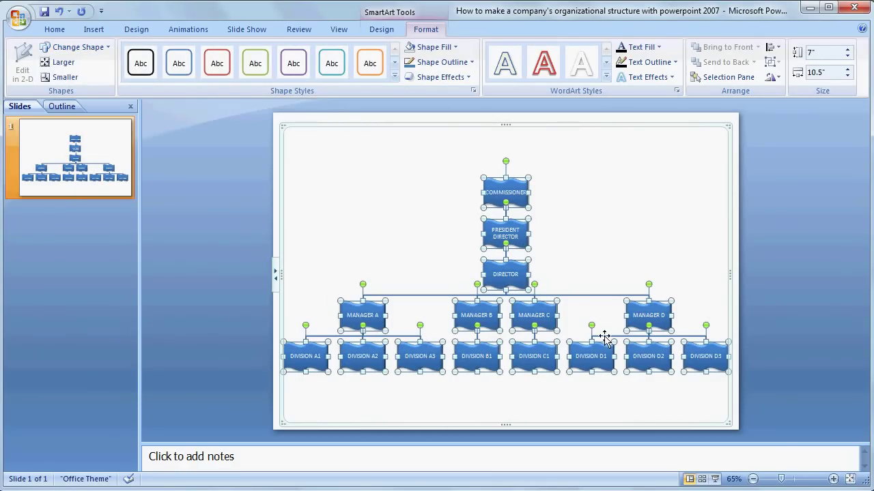
Step: Give the boxes the dark wood texture fill and deselect them to view it
left_click(456, 47)
mouse_move(438, 227)
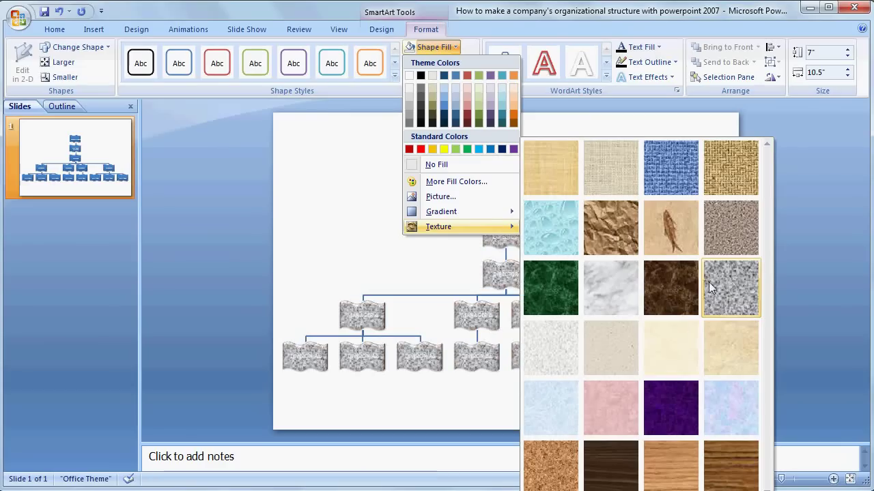
left_click(613, 461)
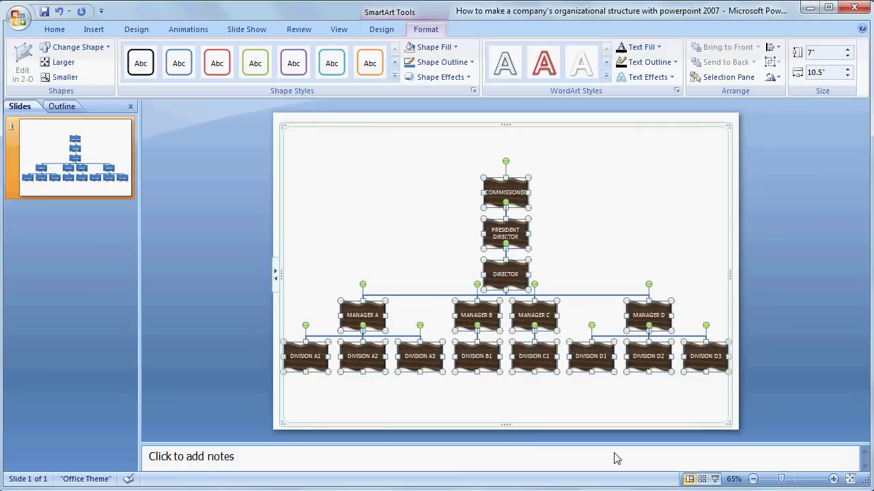
left_click(644, 229)
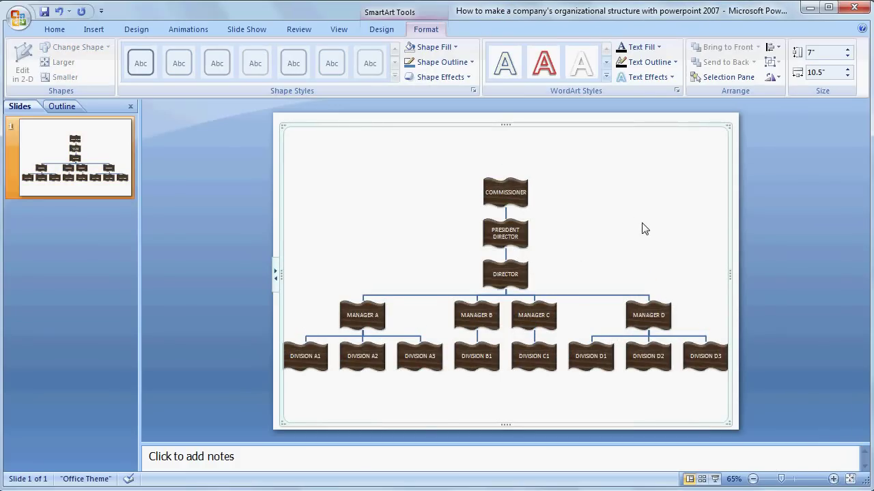